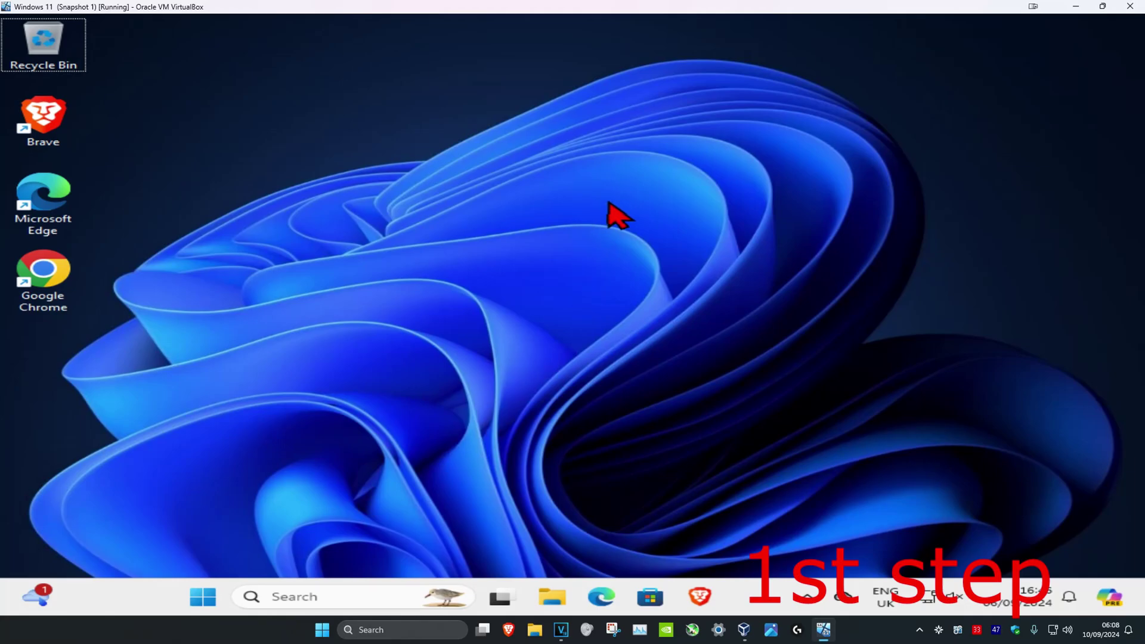
Search Windows for 'printers and s' and open the Printers & scanners settings page.
left_click(387, 597)
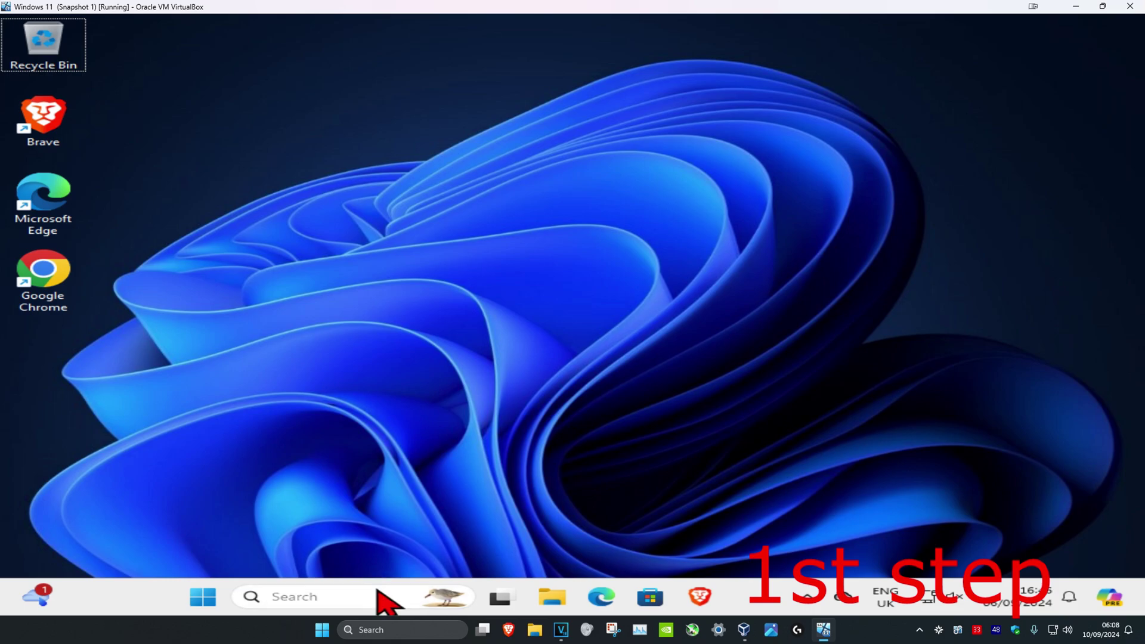
type("printers and")
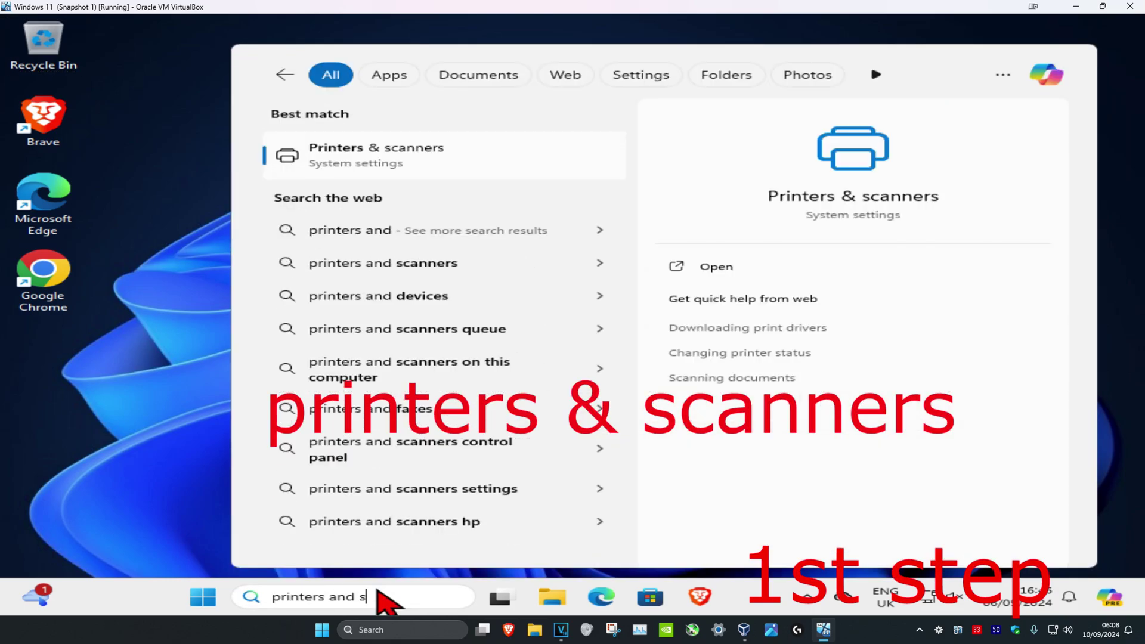
type(" s")
key("Return")
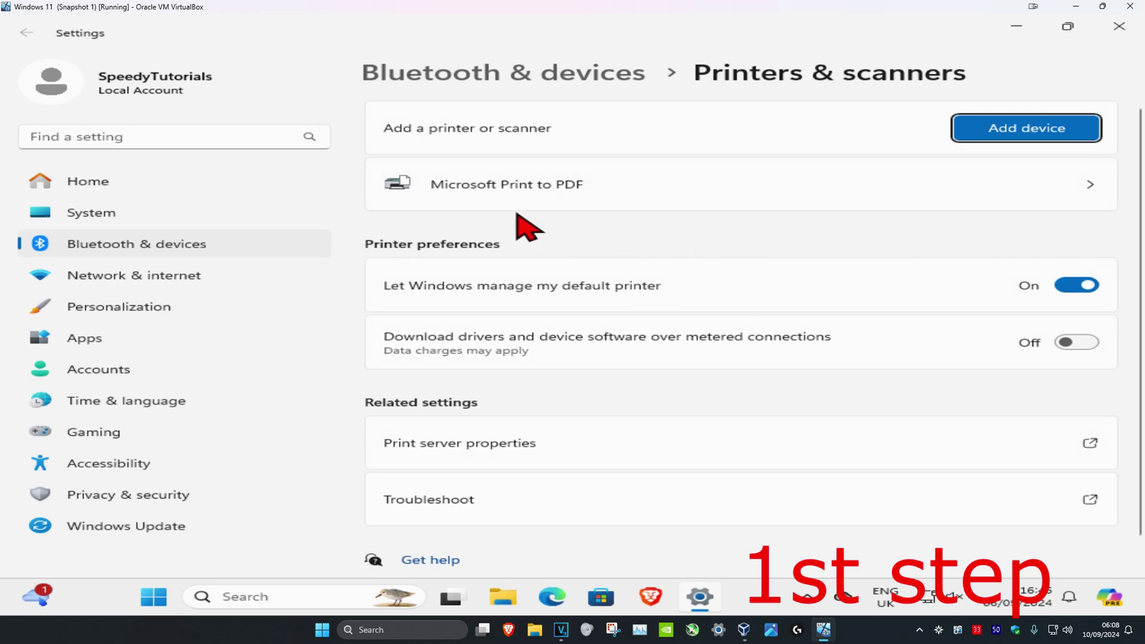
Scan for new devices, then open the Microsoft Print to PDF printer page.
left_click(1005, 134)
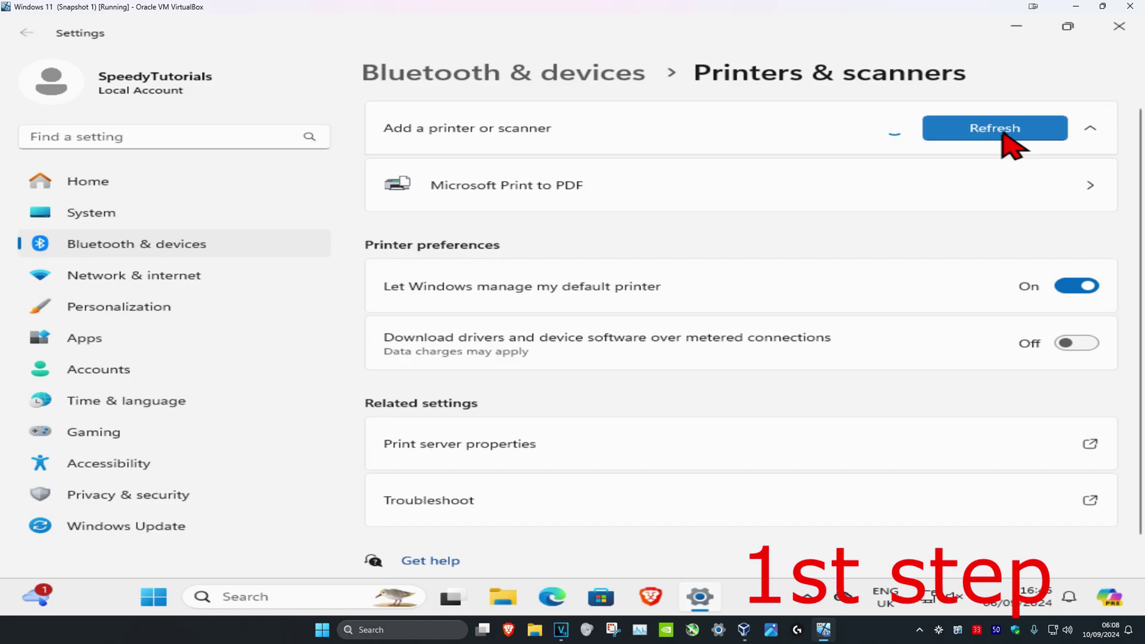
left_click(498, 196)
scroll(608, 192, "down", 1)
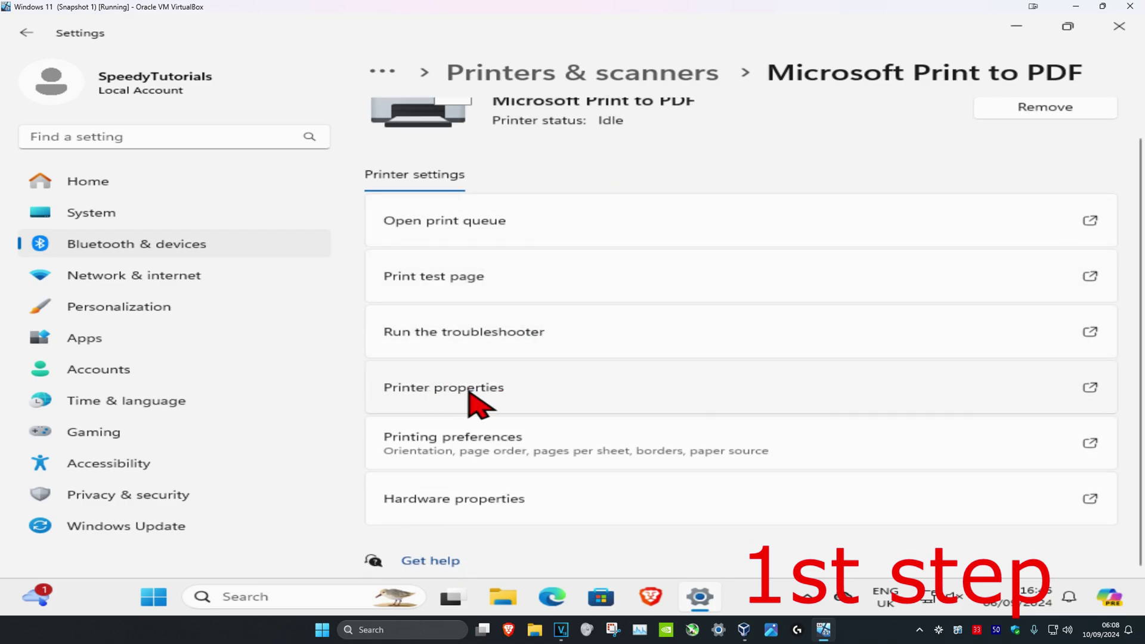
scroll(463, 465, "up", 1)
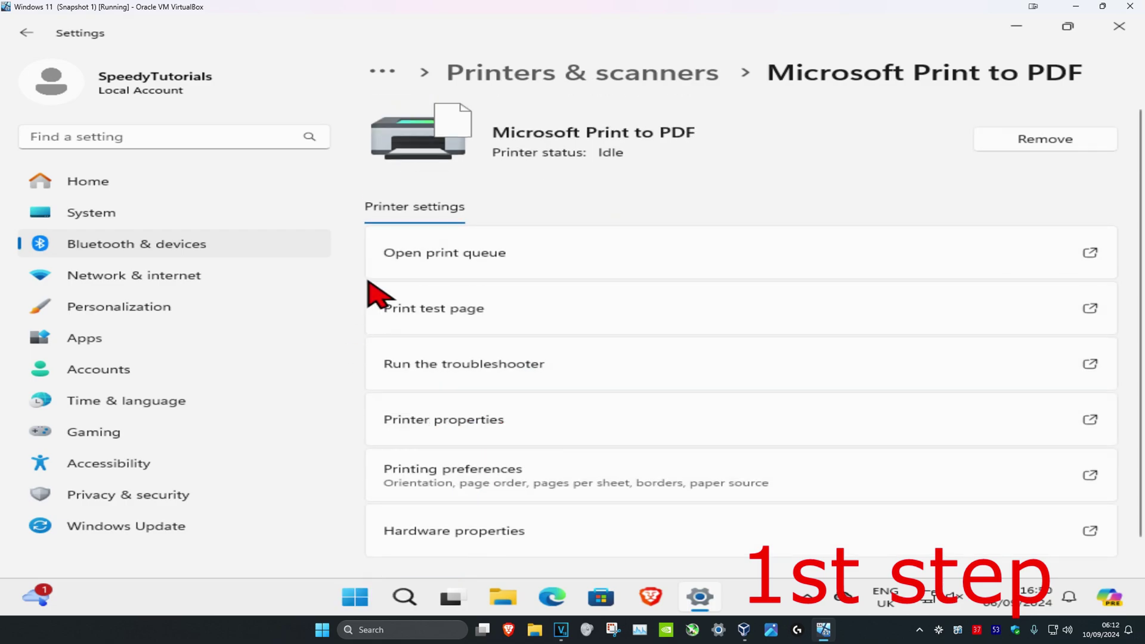
left_click(468, 420)
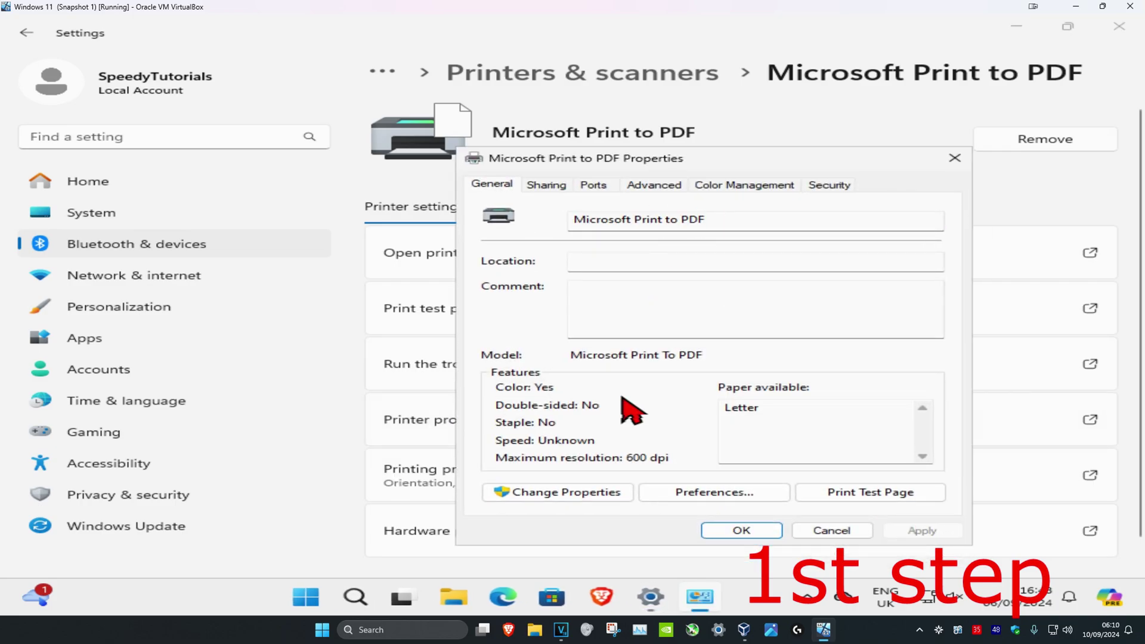
left_click(560, 492)
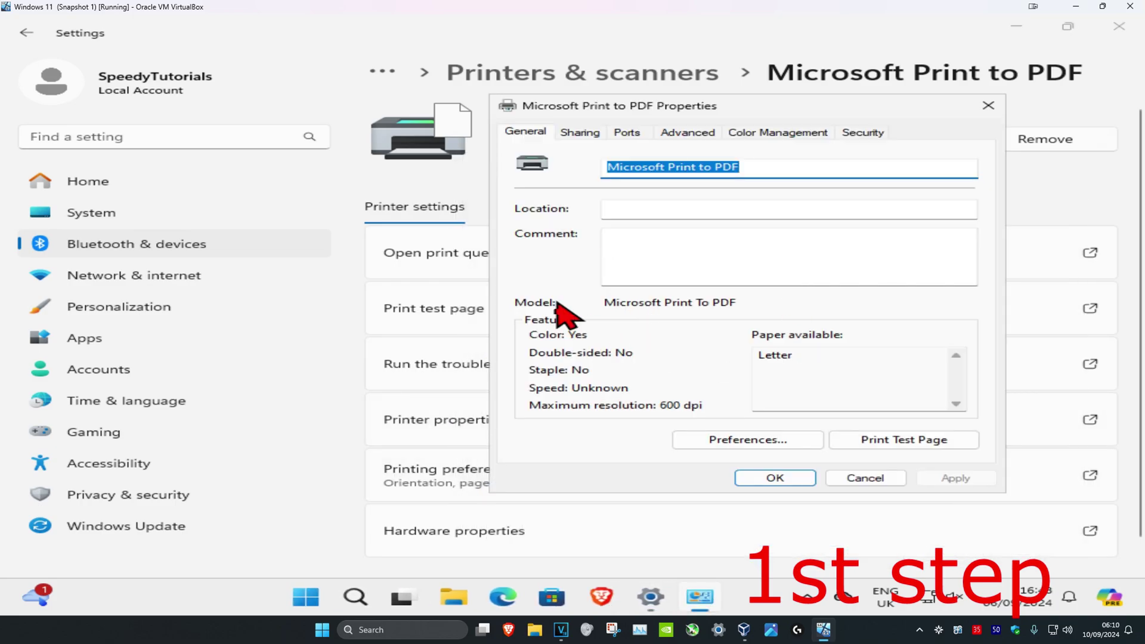
left_click(525, 132)
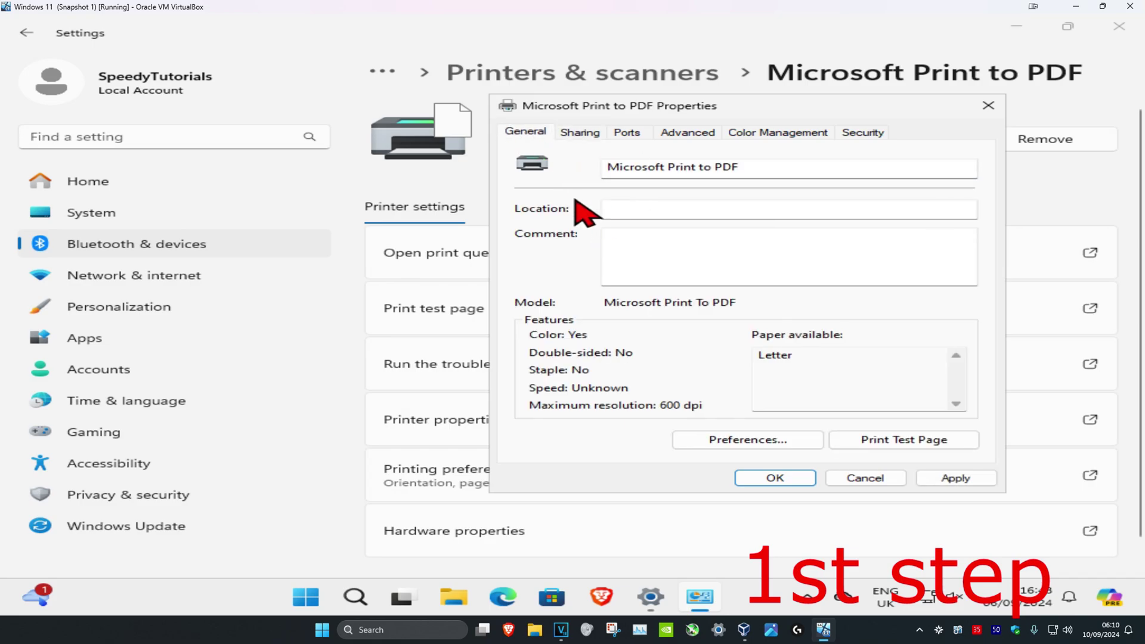
left_click(591, 134)
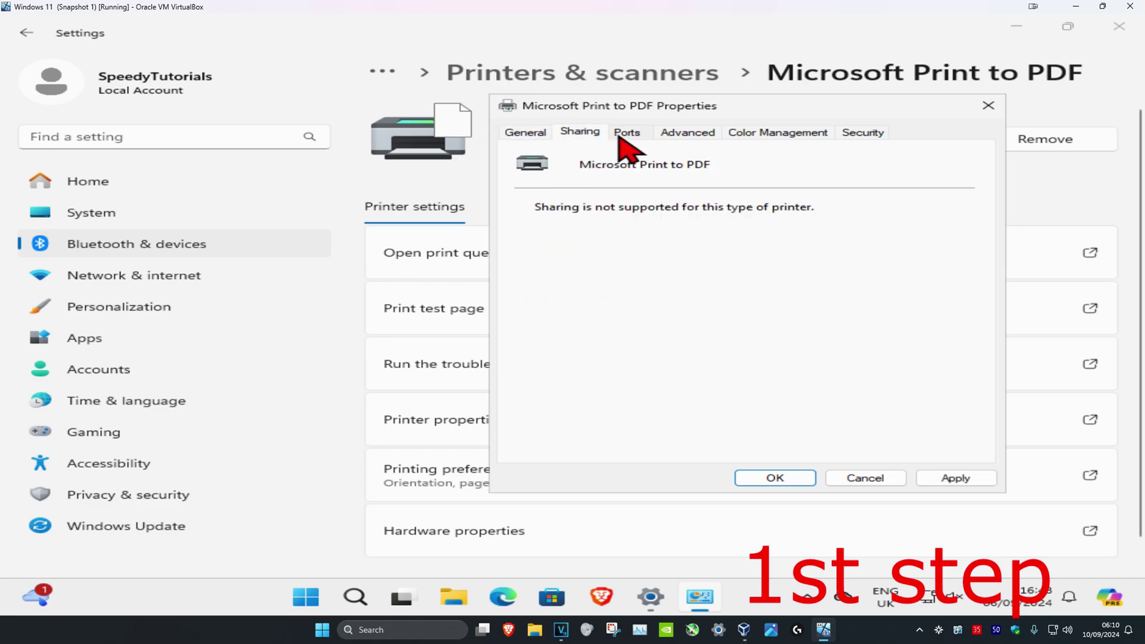
left_click(747, 137)
left_click(863, 133)
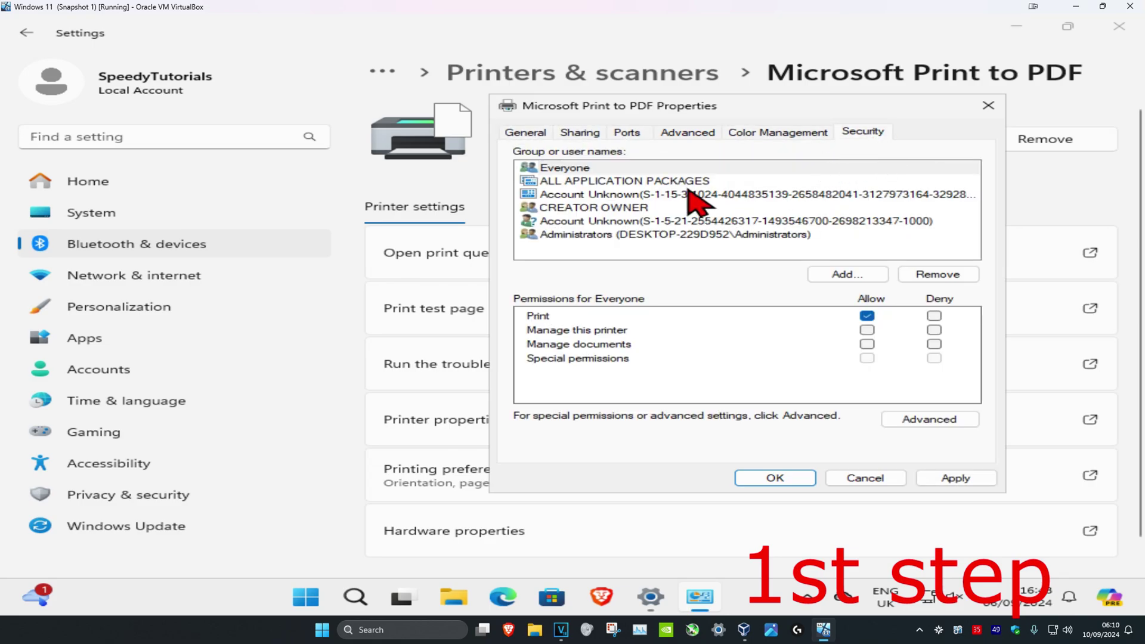
left_click(777, 477)
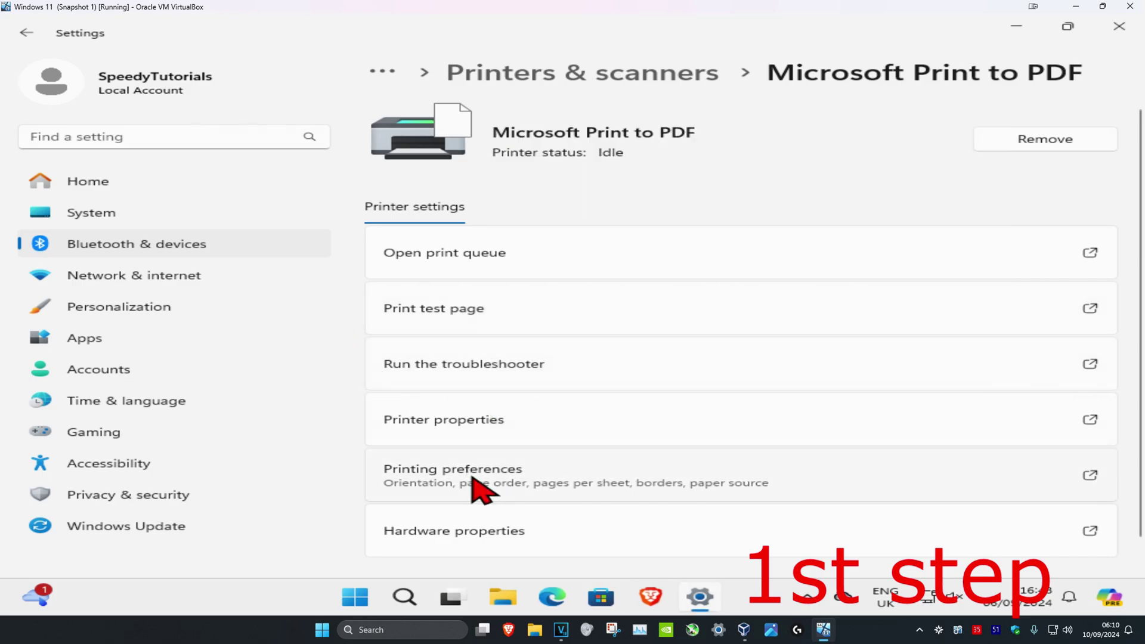
Keep Portrait orientation in Microsoft Print to PDF's printing preferences.
left_click(474, 487)
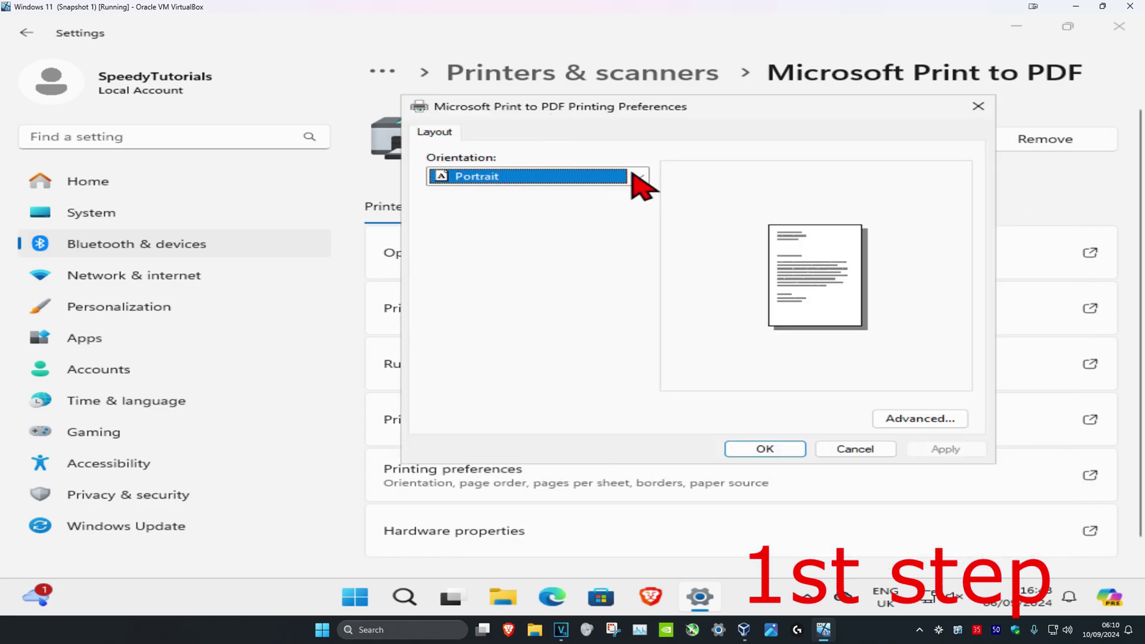
left_click(633, 175)
left_click(563, 211)
Keep Letter as the advanced paper size, close both dialogs, and print a test page.
left_click(895, 421)
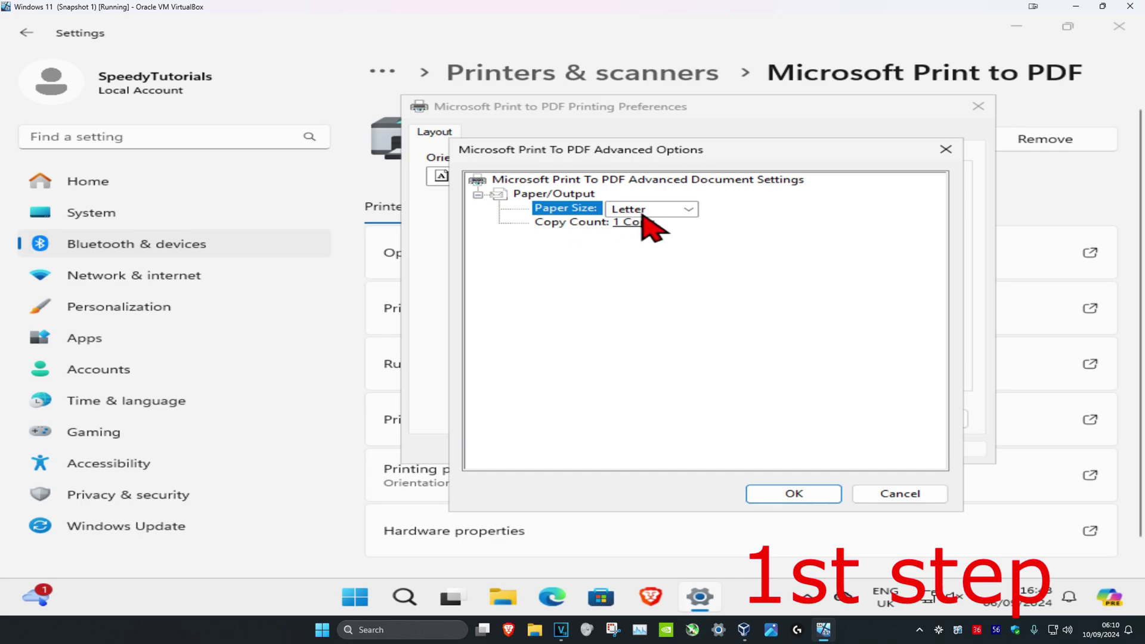
left_click(680, 209)
left_click(668, 215)
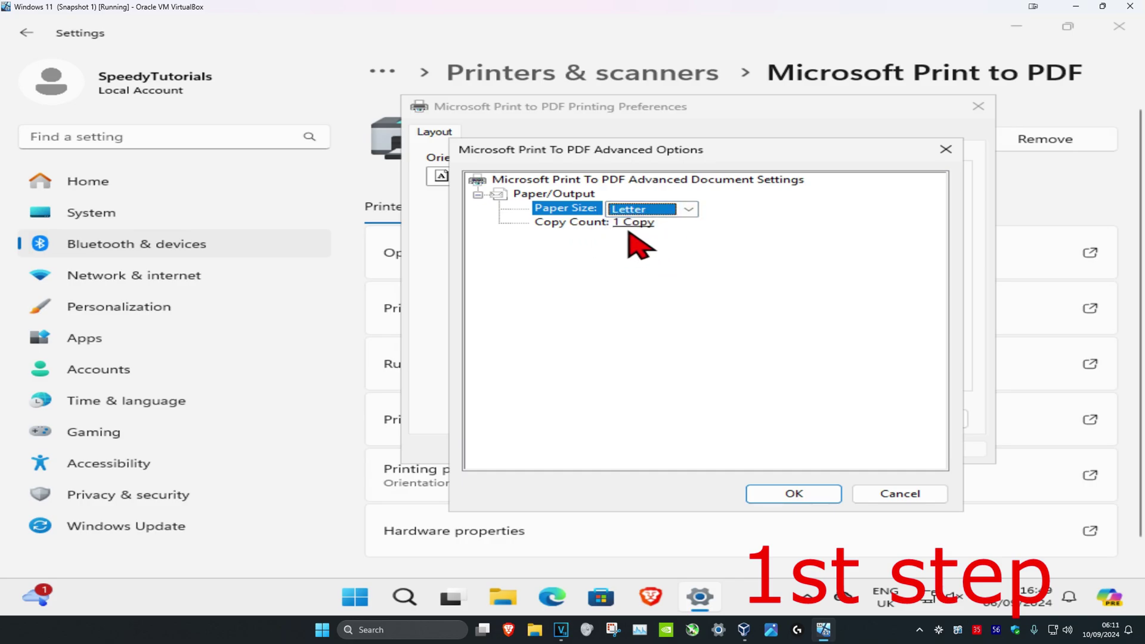
left_click(805, 495)
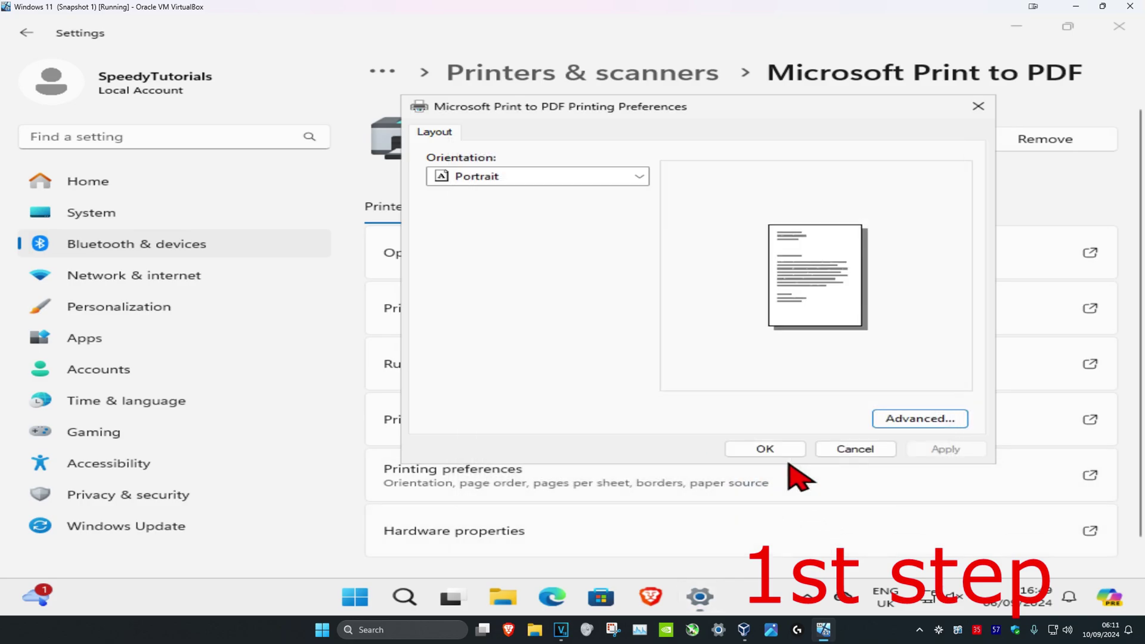
left_click(772, 454)
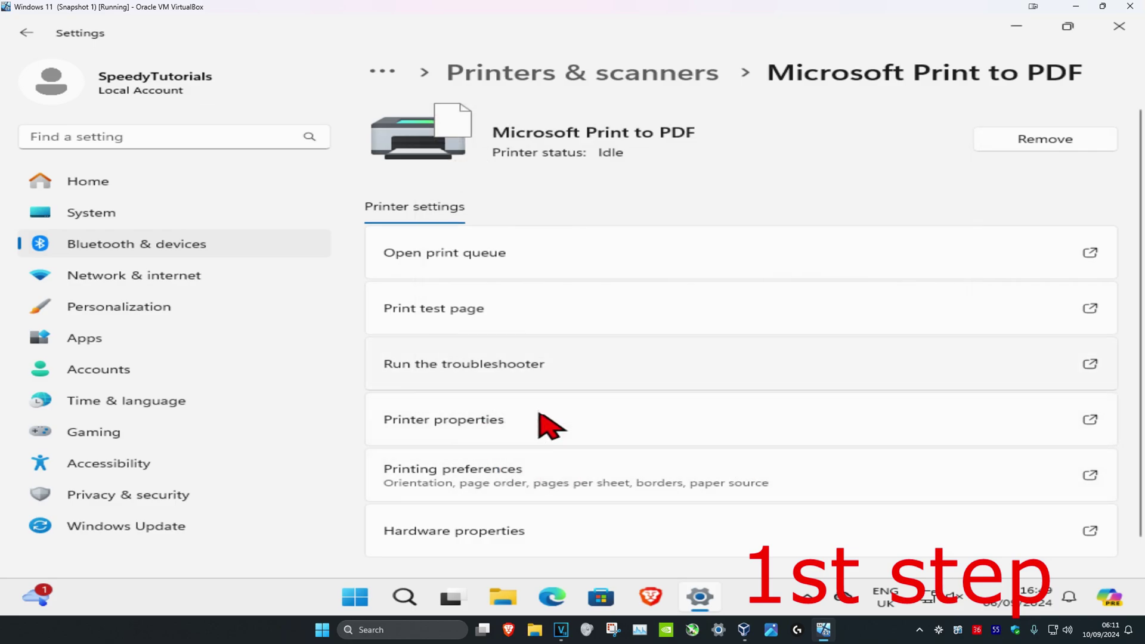
left_click(461, 313)
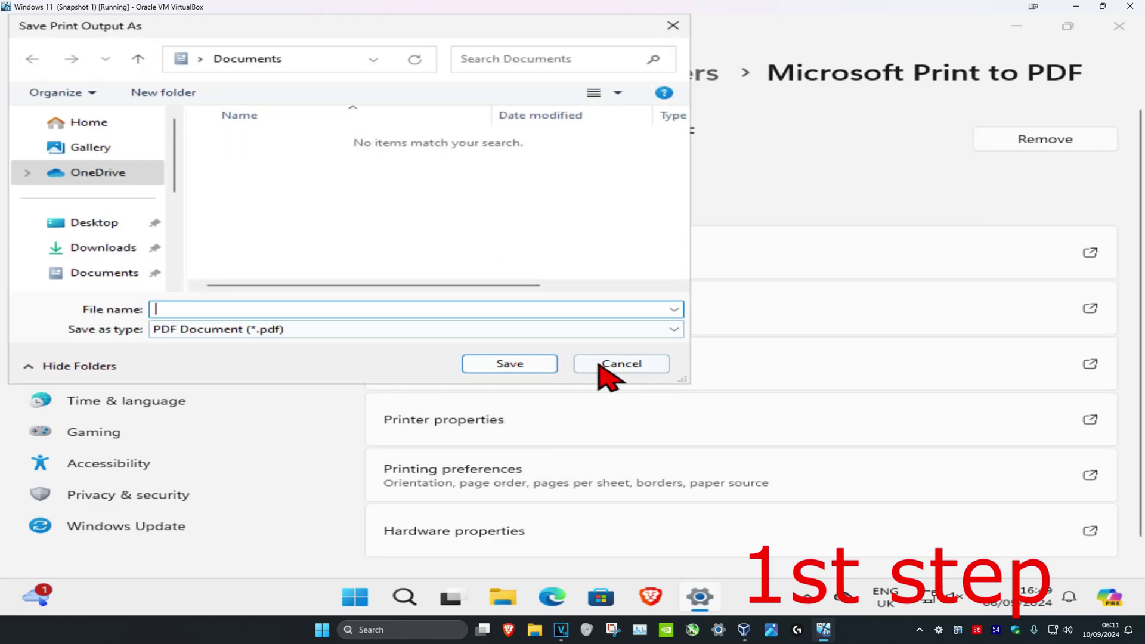